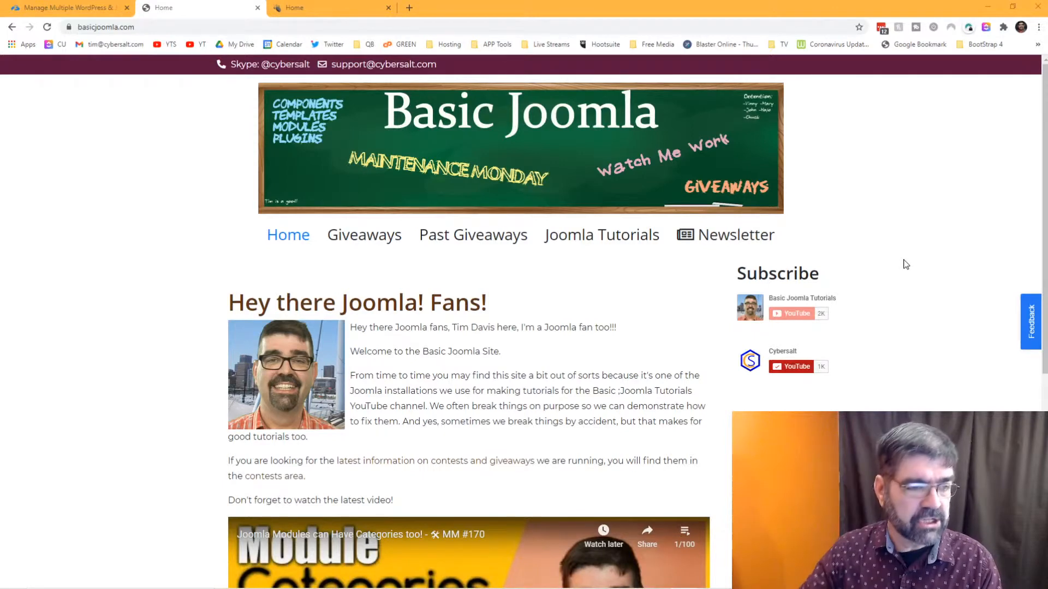
scroll(906, 265, "down", 6)
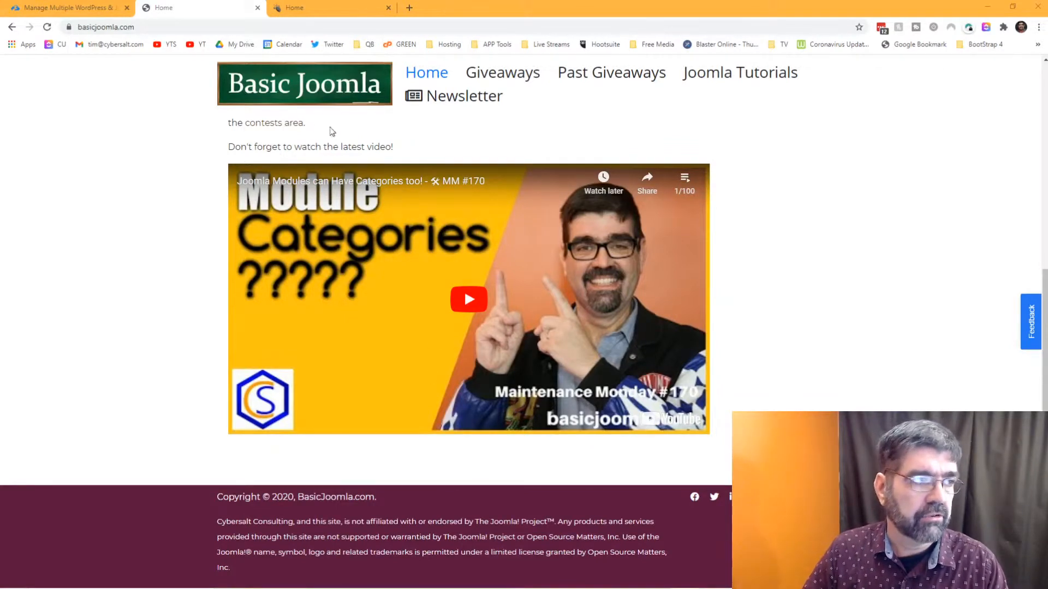
- Switch to the nosecrets.basicjoomla.com site and open its /administrator login page
left_click(318, 13)
left_click(234, 31)
double_click(234, 31)
left_click(234, 31)
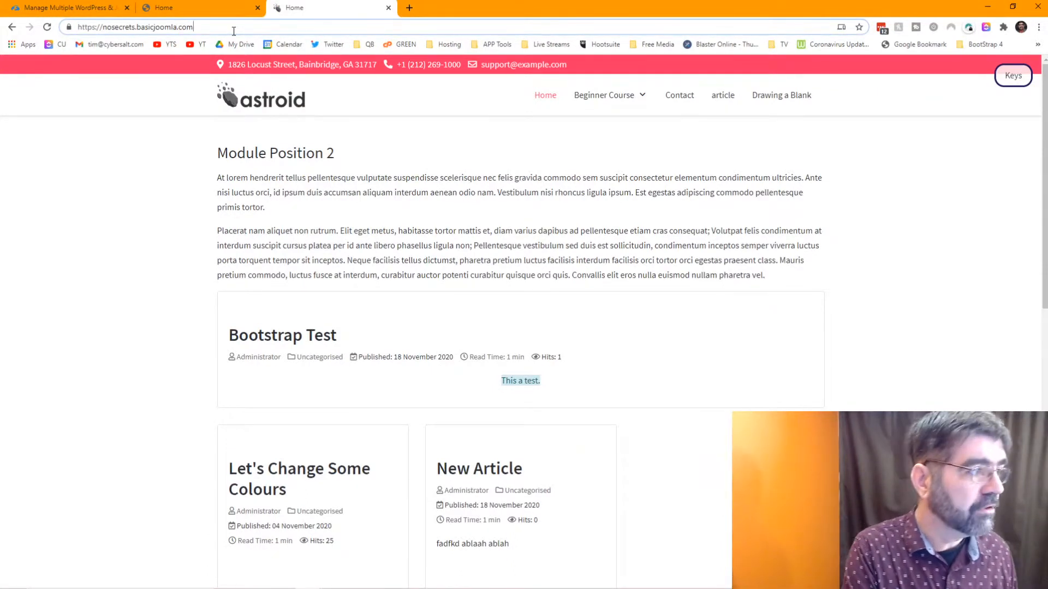
type("/ad")
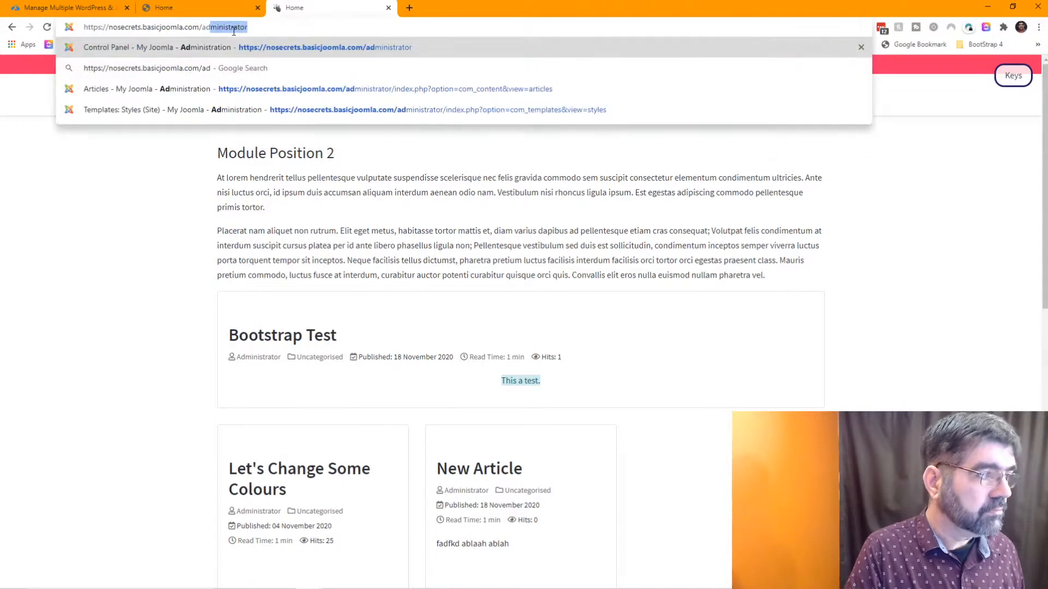
key("Return")
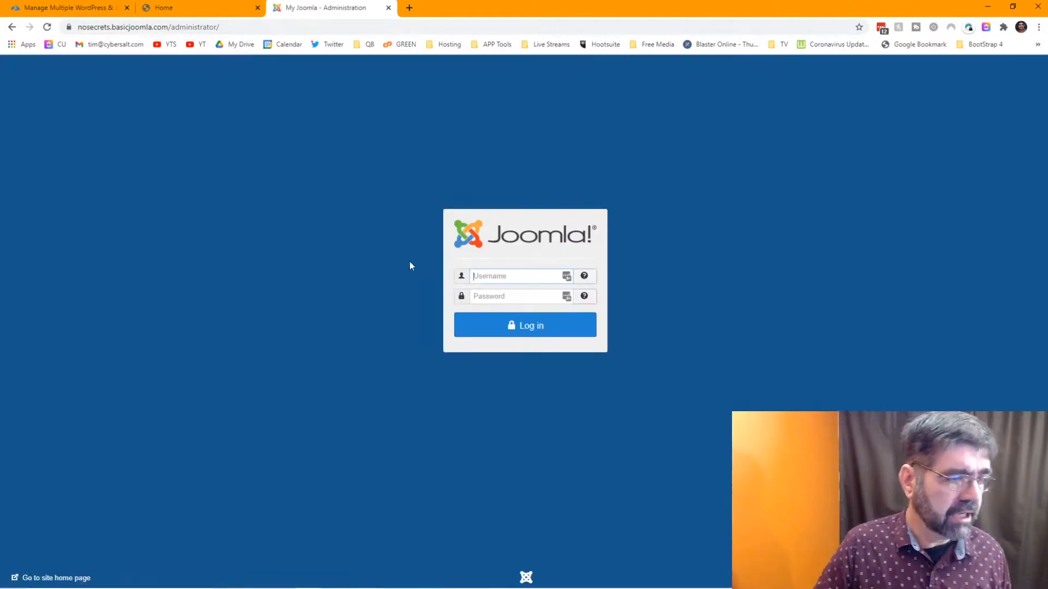
- Fill in the administrator username and password from the saved LastPass login and log in to the site's back end
left_click(567, 276)
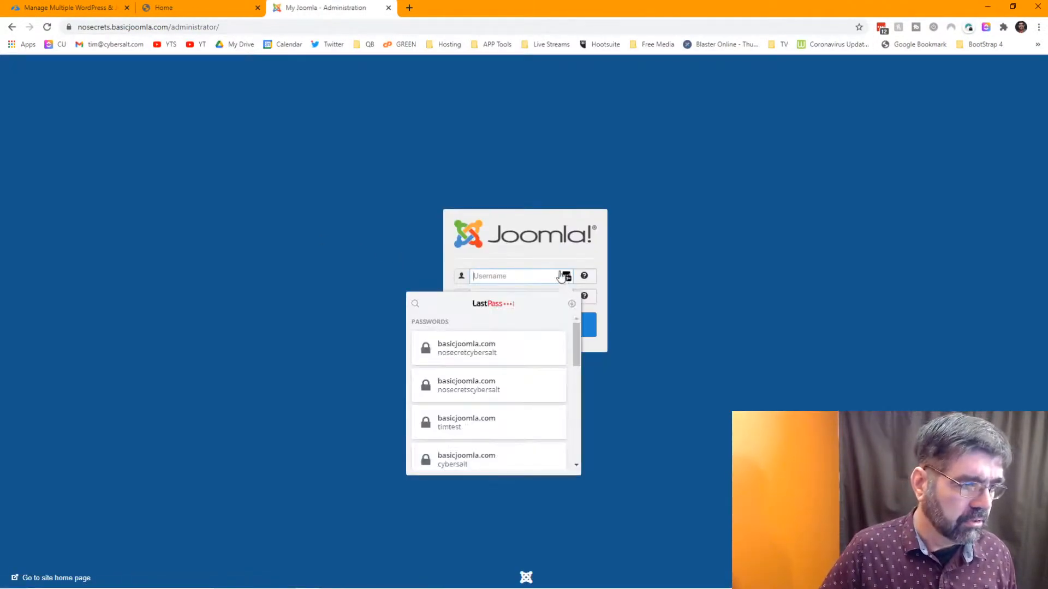
left_click(473, 460)
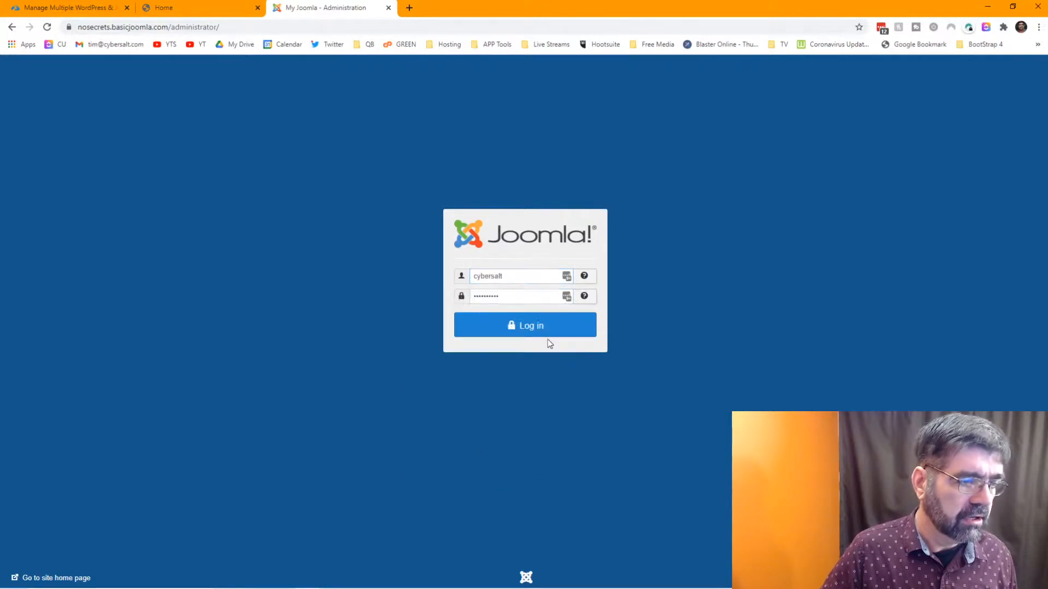
left_click(548, 334)
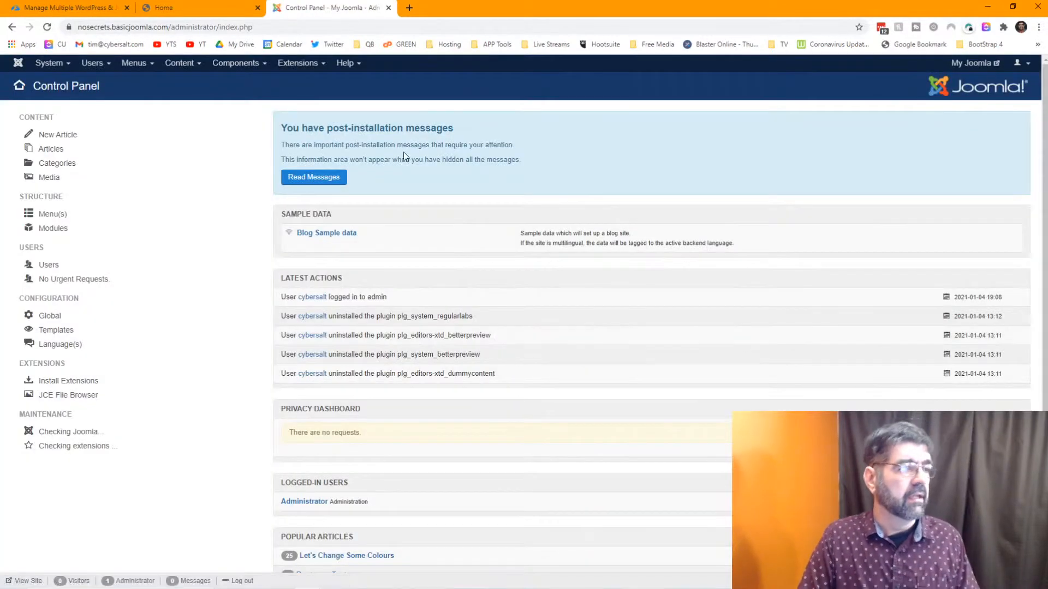
- Open the extension installer and search its web catalogue for "advancedmodule"
left_click(297, 64)
mouse_move(291, 87)
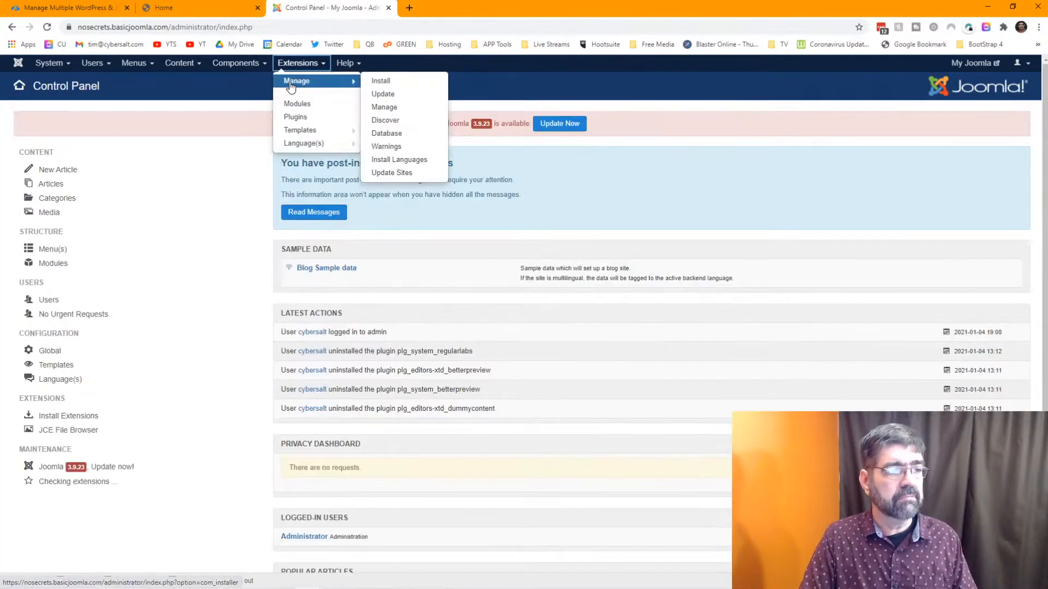
left_click(392, 83)
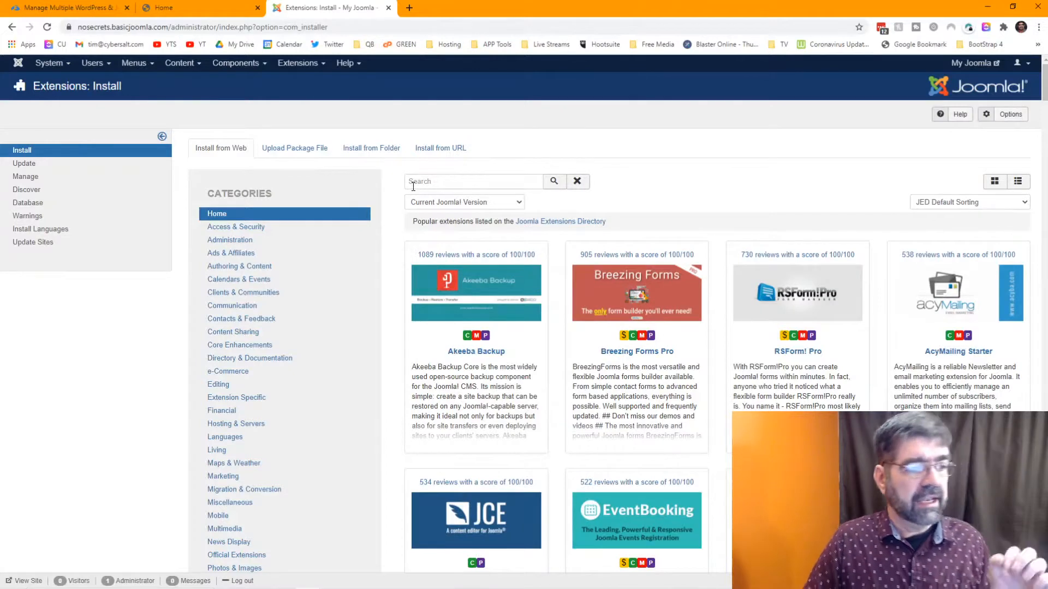
left_click(411, 184)
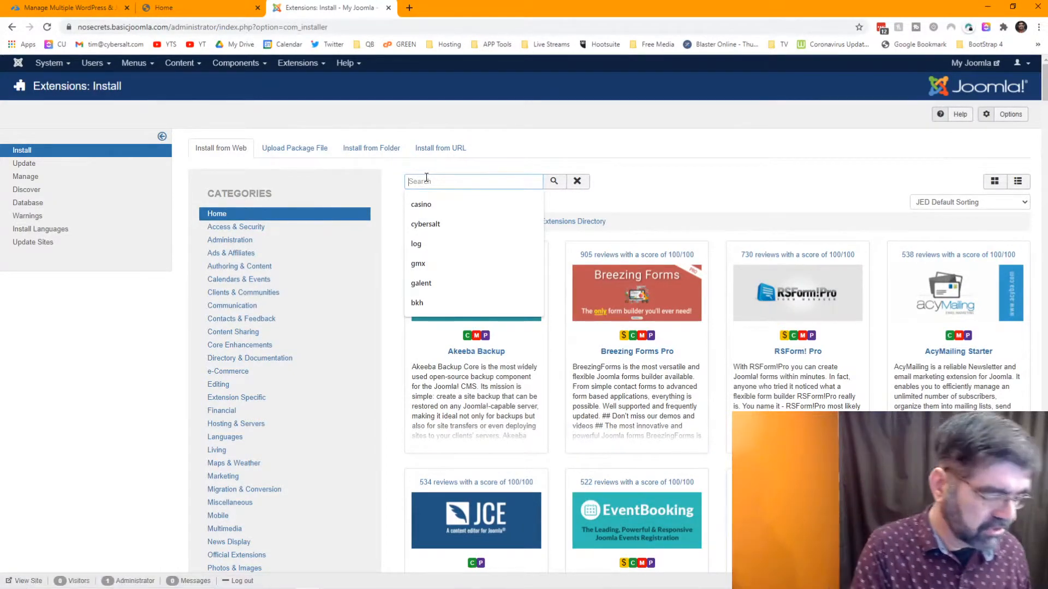
type("ad")
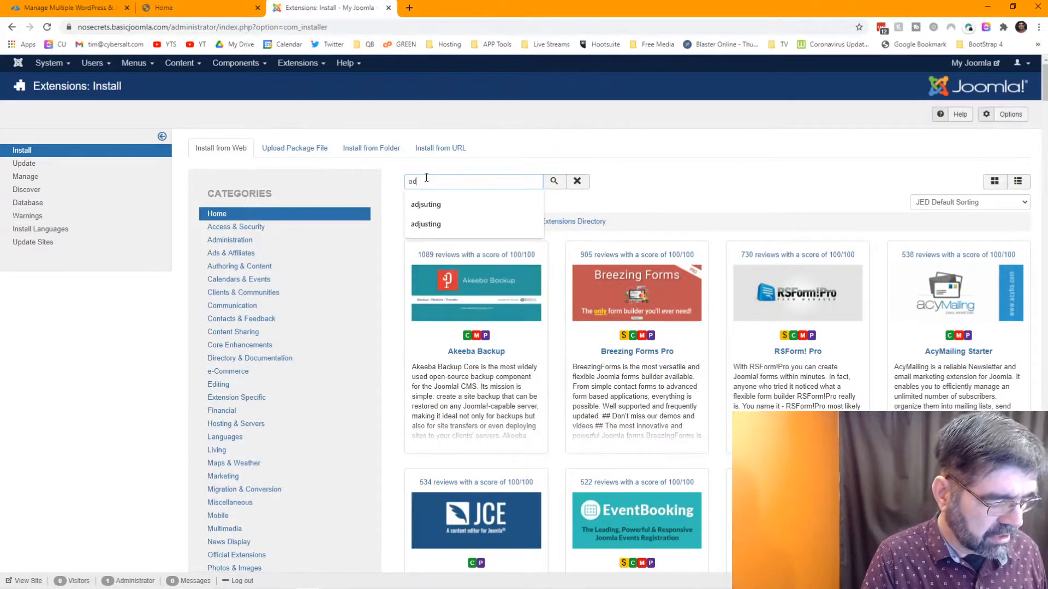
type("vancedmodule")
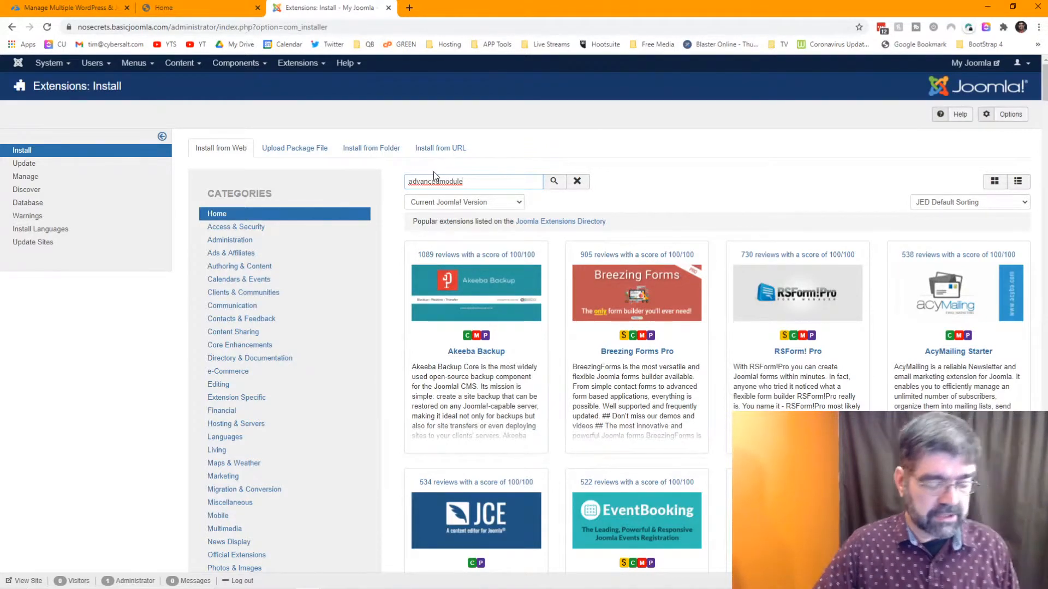
key("Return")
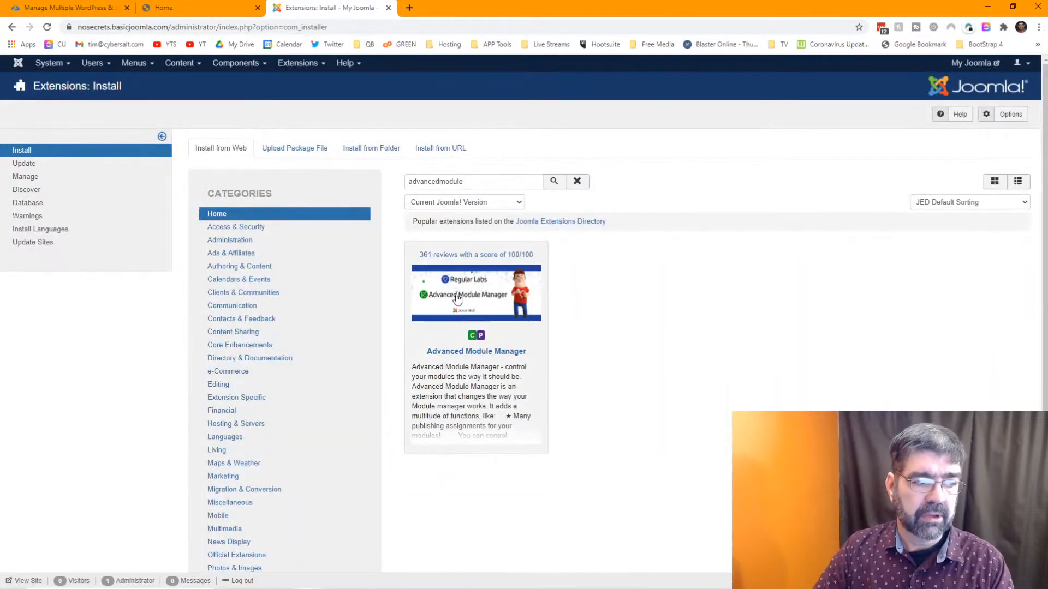
- Install the Advanced Module Manager extension from its catalogue listing and confirm the installation
left_click(469, 310)
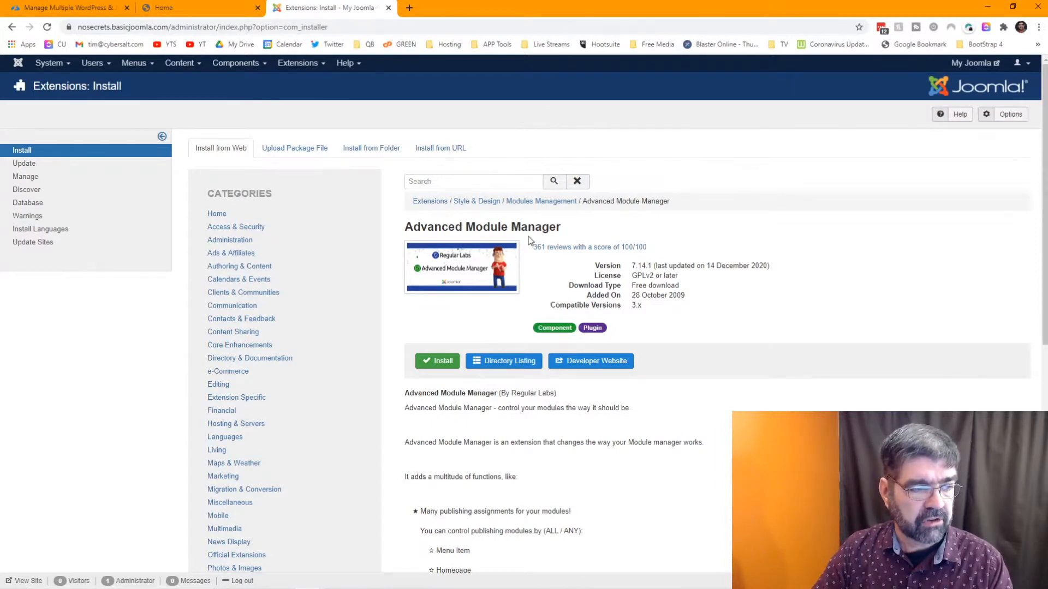
left_click(445, 361)
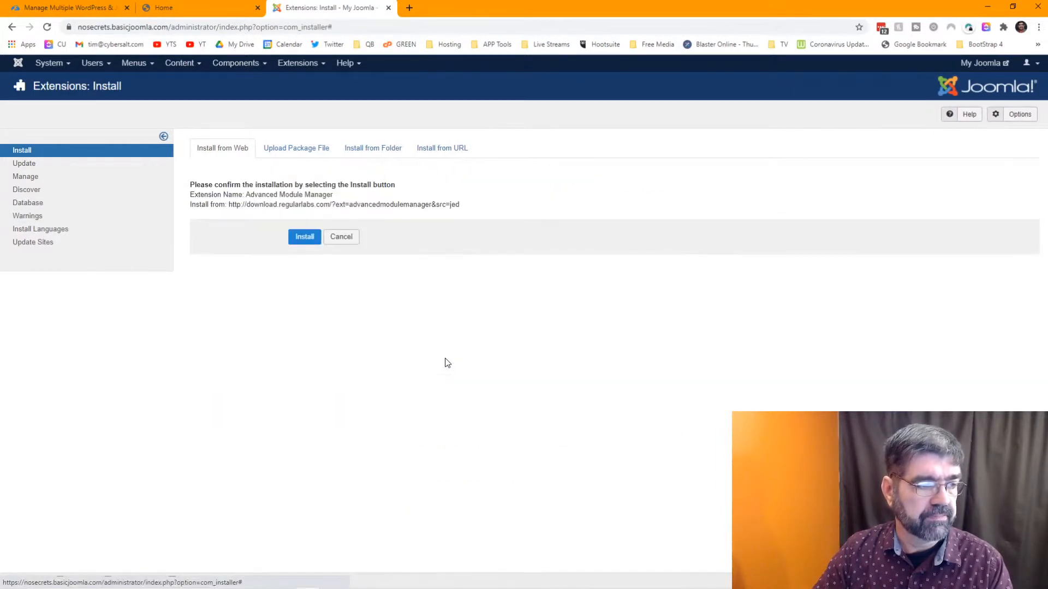
left_click(304, 236)
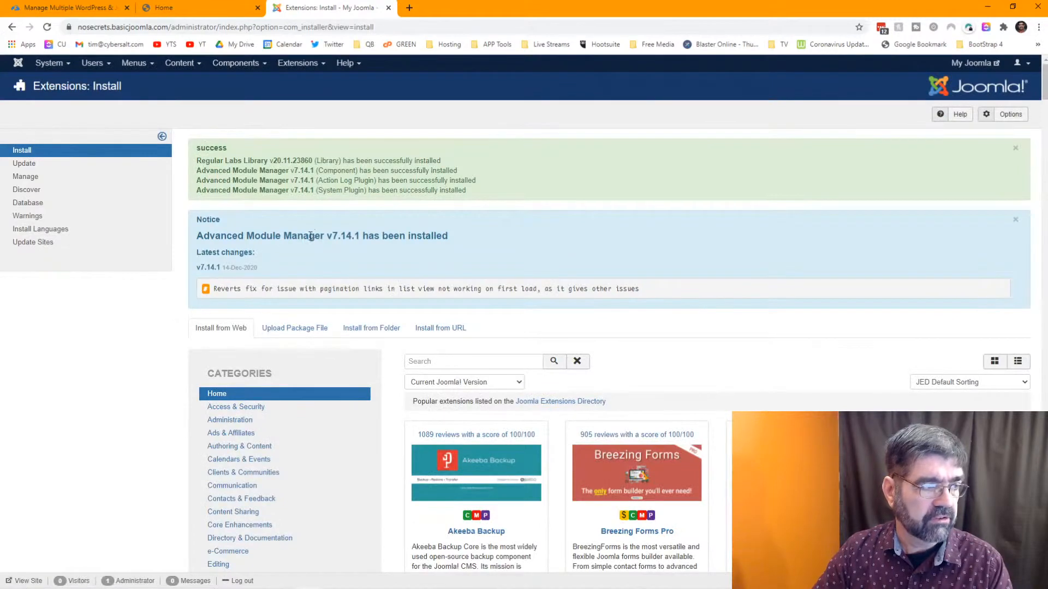
- Open the site's module list in Advanced Module Manager and look through the modules
left_click(302, 68)
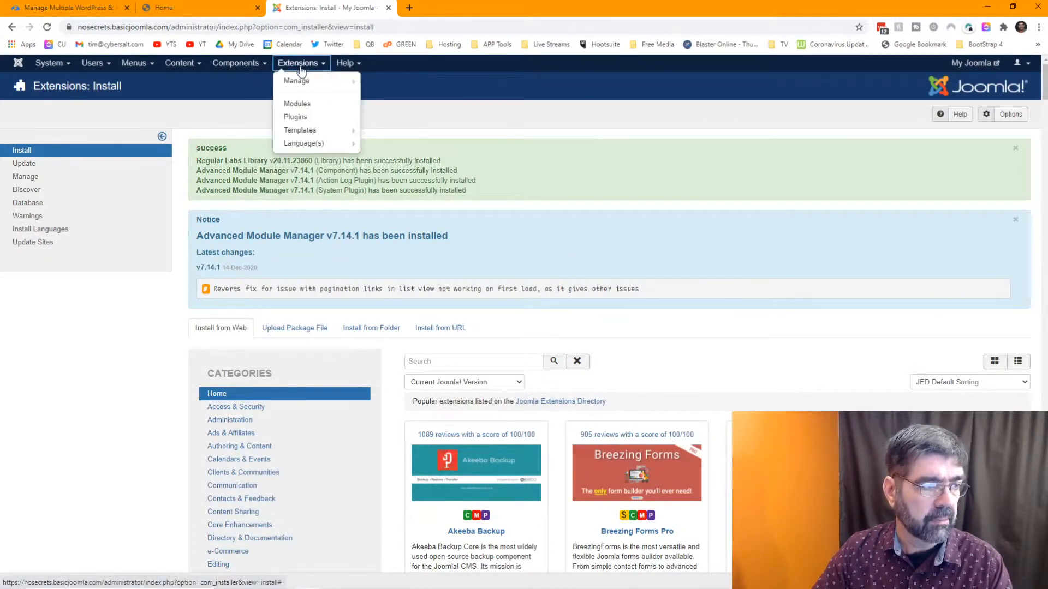
left_click(301, 103)
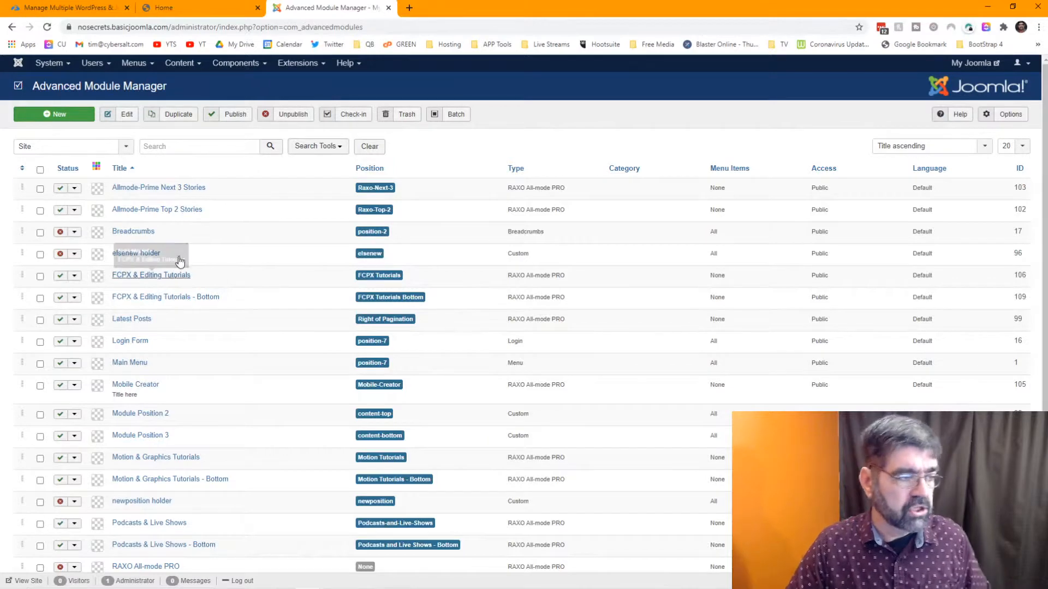
scroll(204, 250, "down", 4)
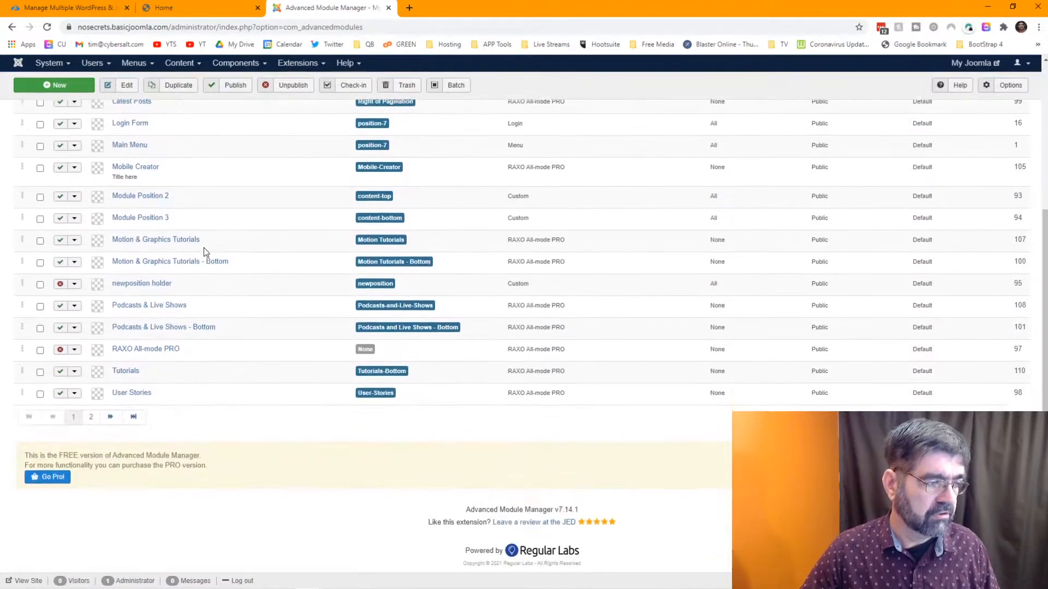
scroll(205, 251, "up", 4)
scroll(205, 252, "up", 1)
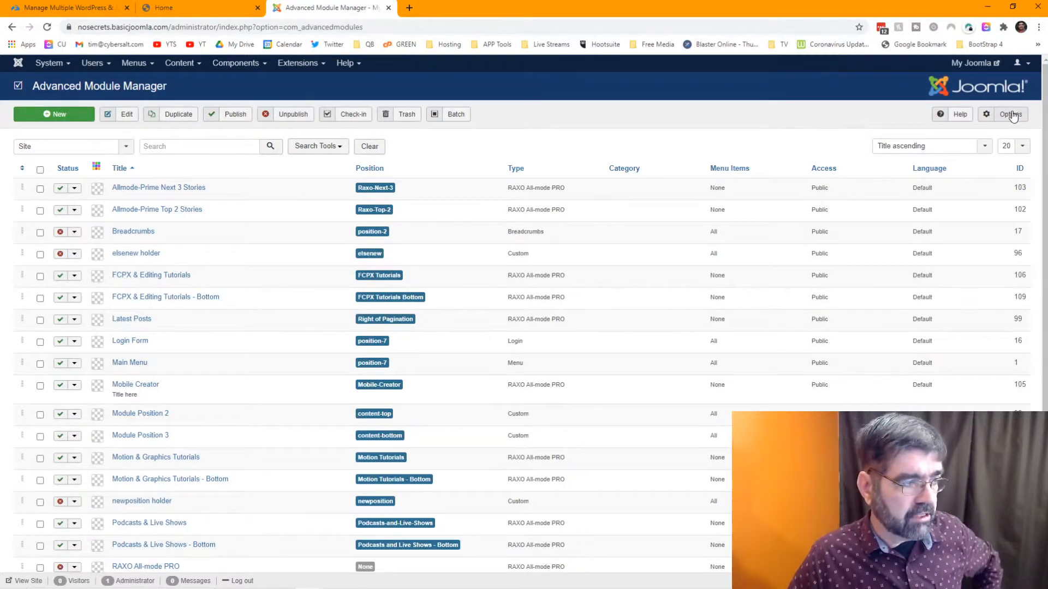
- Show the module list's filters and check which choices the category filter offers
left_click(339, 156)
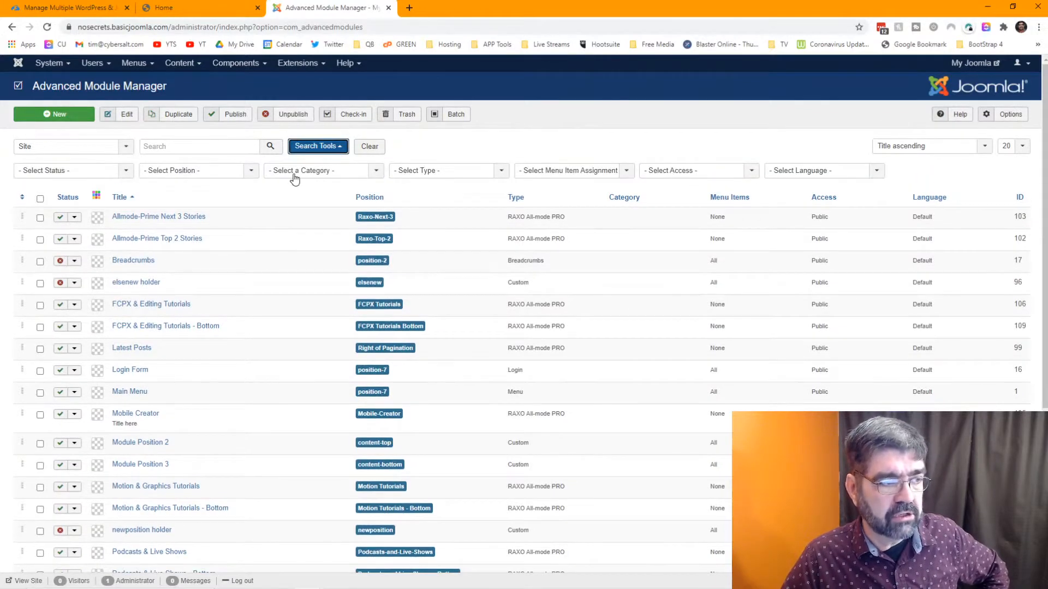
left_click(295, 170)
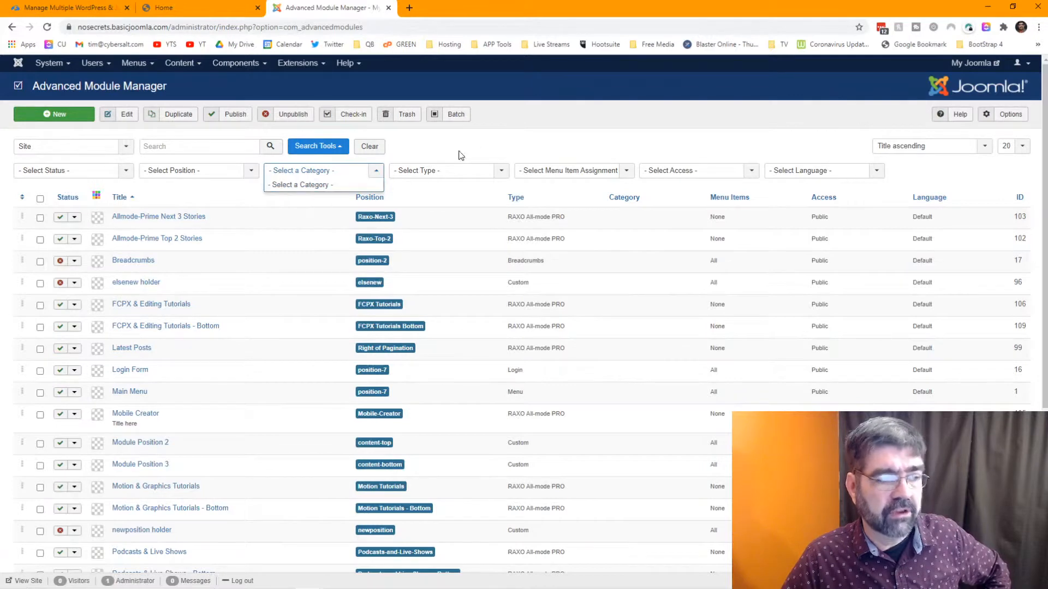
left_click(482, 147)
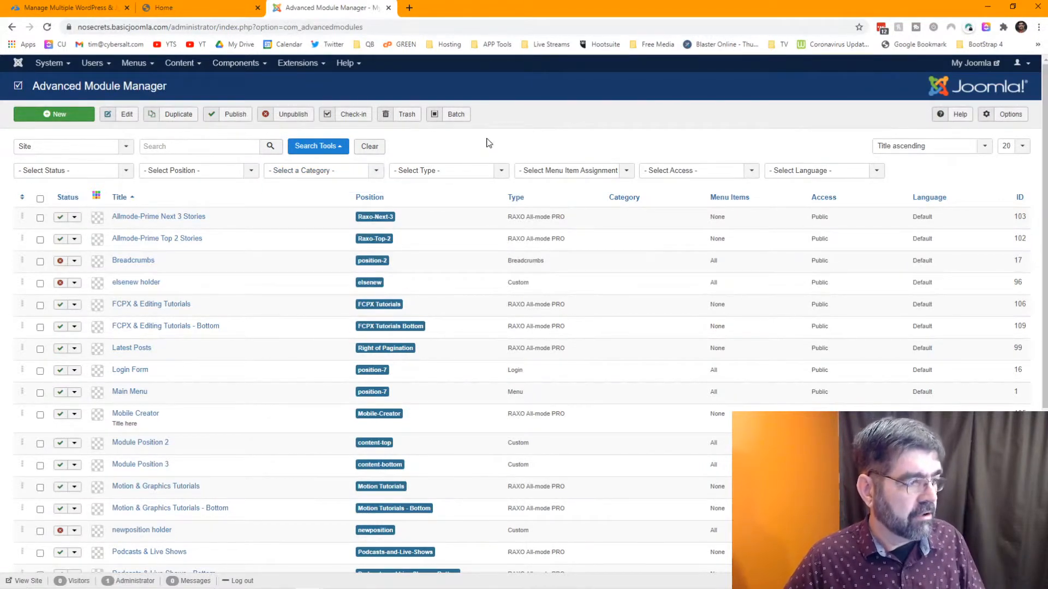
- Assign the Allmode-Prime Next 3 Stories module to a new category named Top Modules, save it and return to the module list
left_click(146, 218)
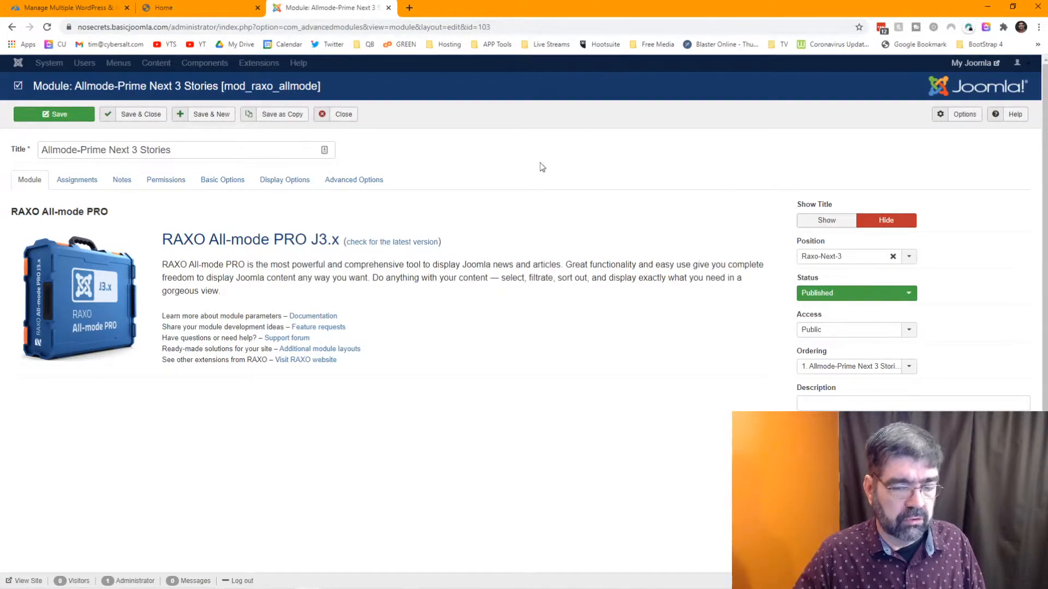
scroll(518, 222, "down", 1)
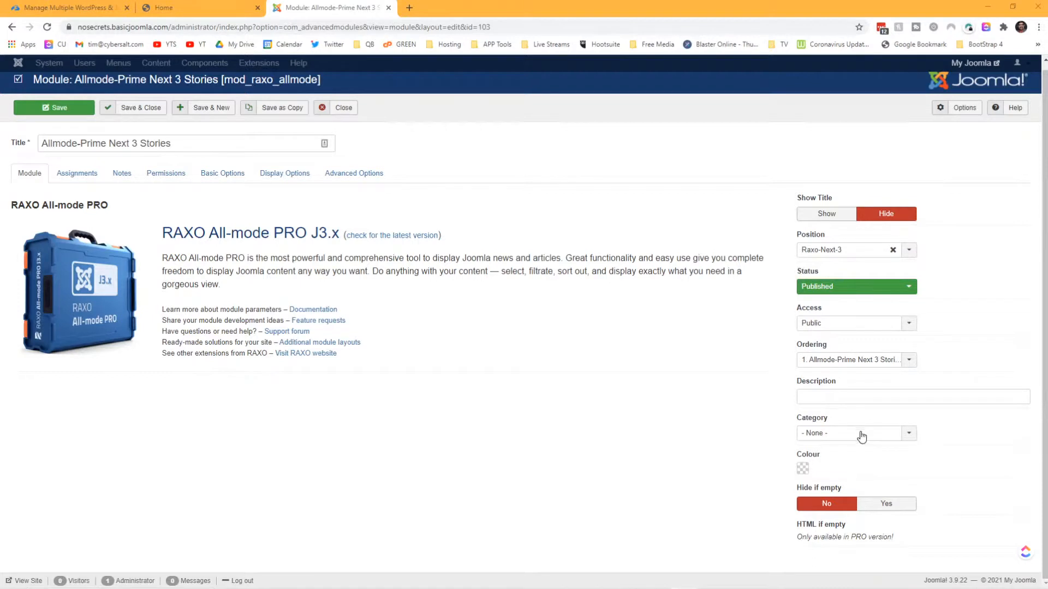
left_click(861, 435)
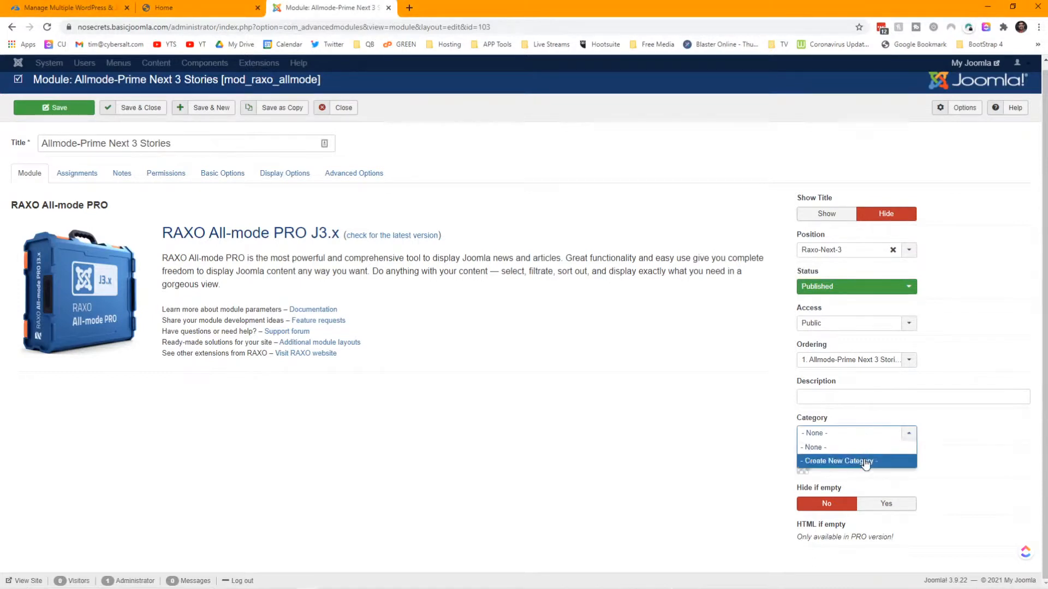
left_click(865, 463)
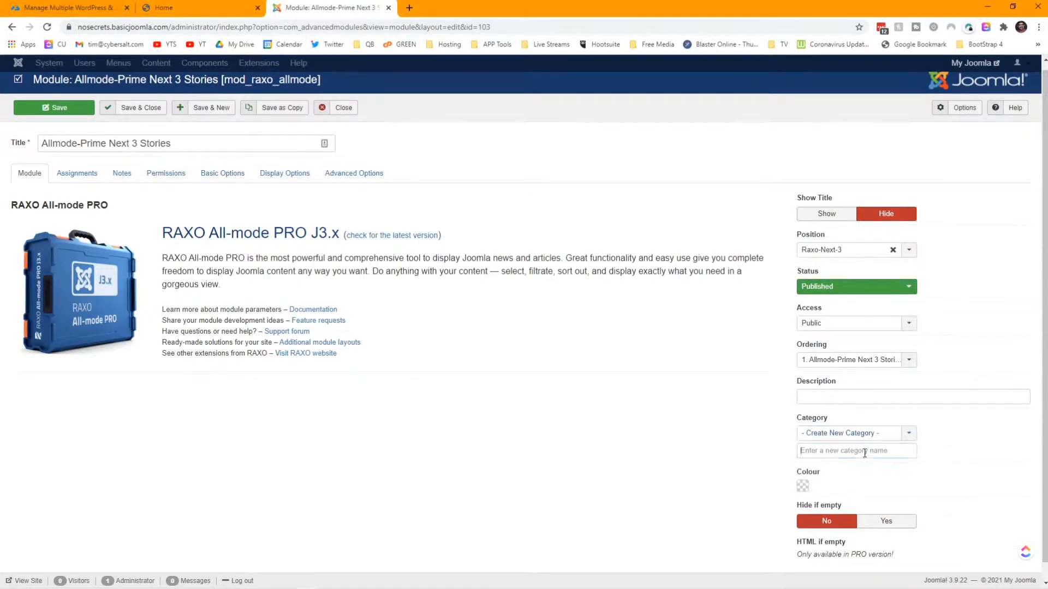
type("Top Modules")
left_click(54, 106)
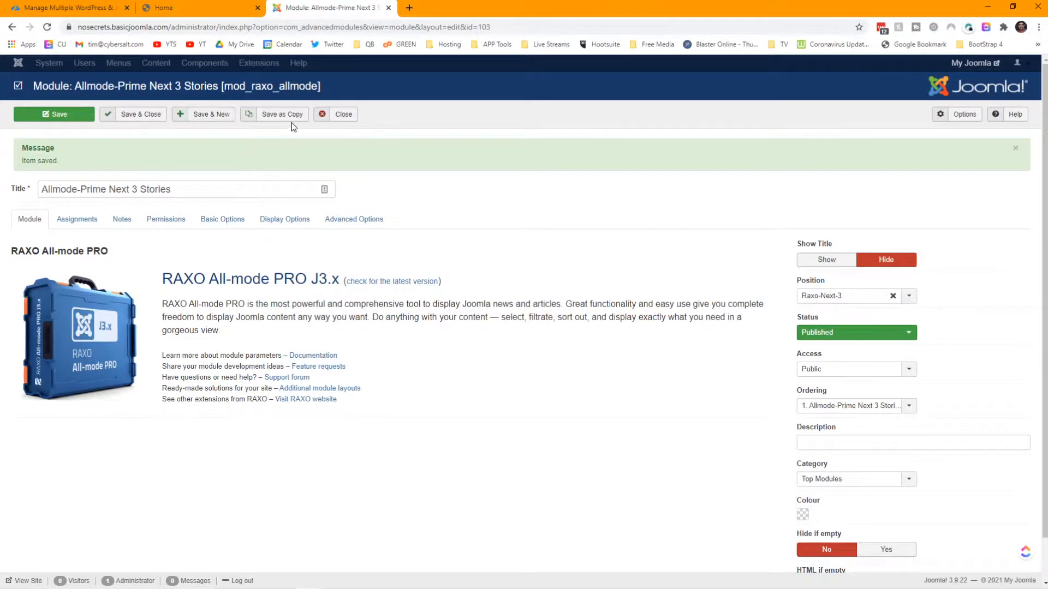
left_click(341, 122)
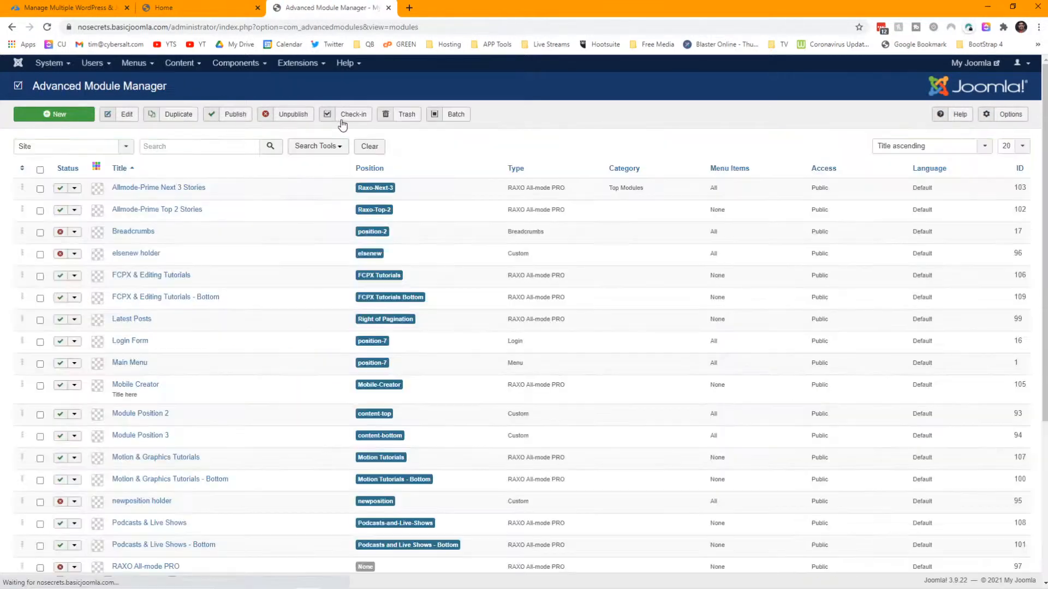
- Assign the Allmode-Prime Top 2 Stories module to the existing Top Modules category, then save and close it
left_click(139, 212)
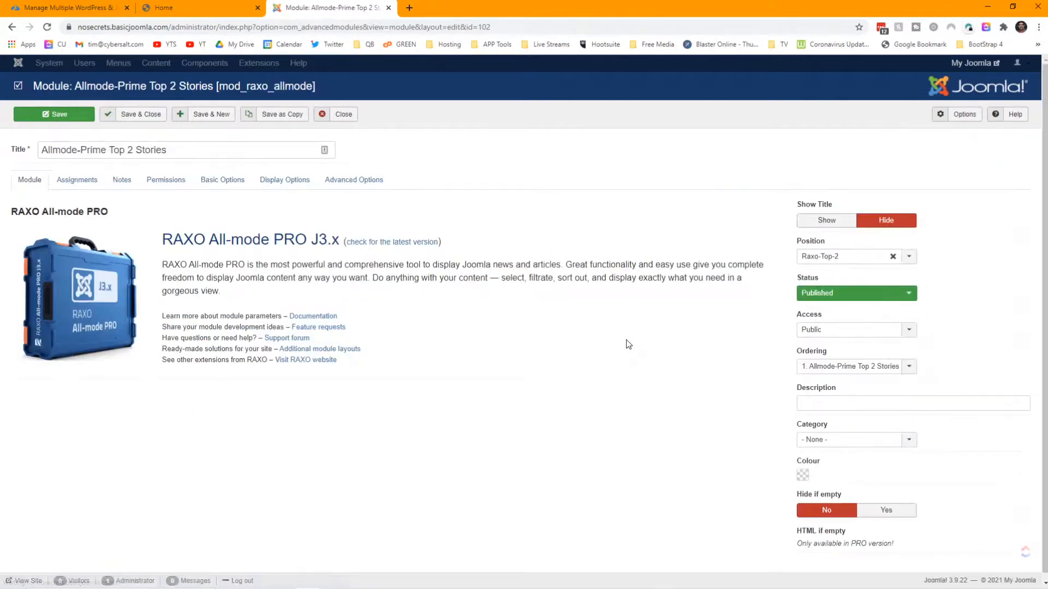
left_click(855, 440)
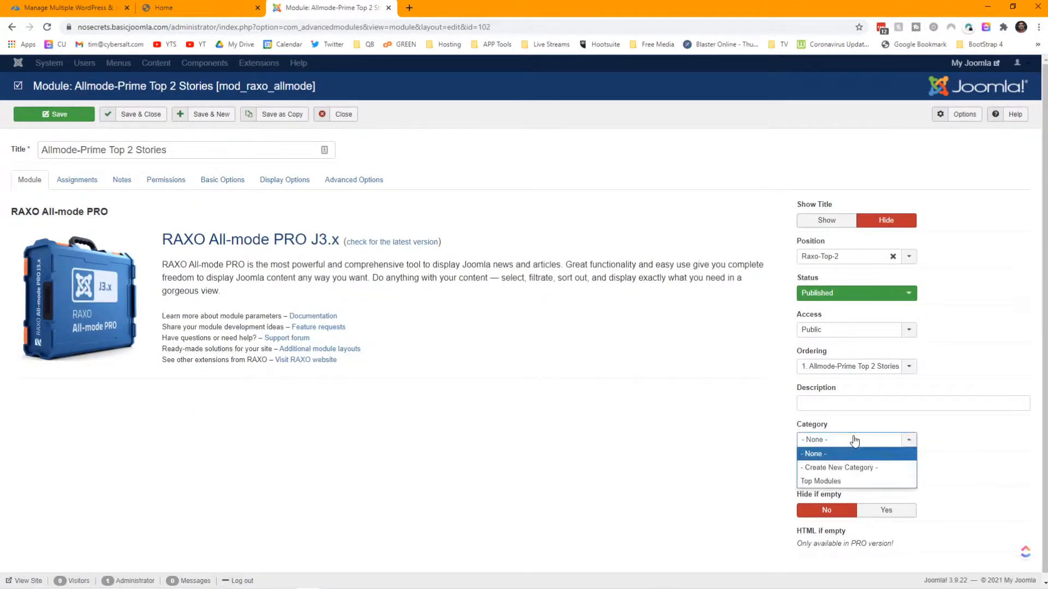
left_click(837, 480)
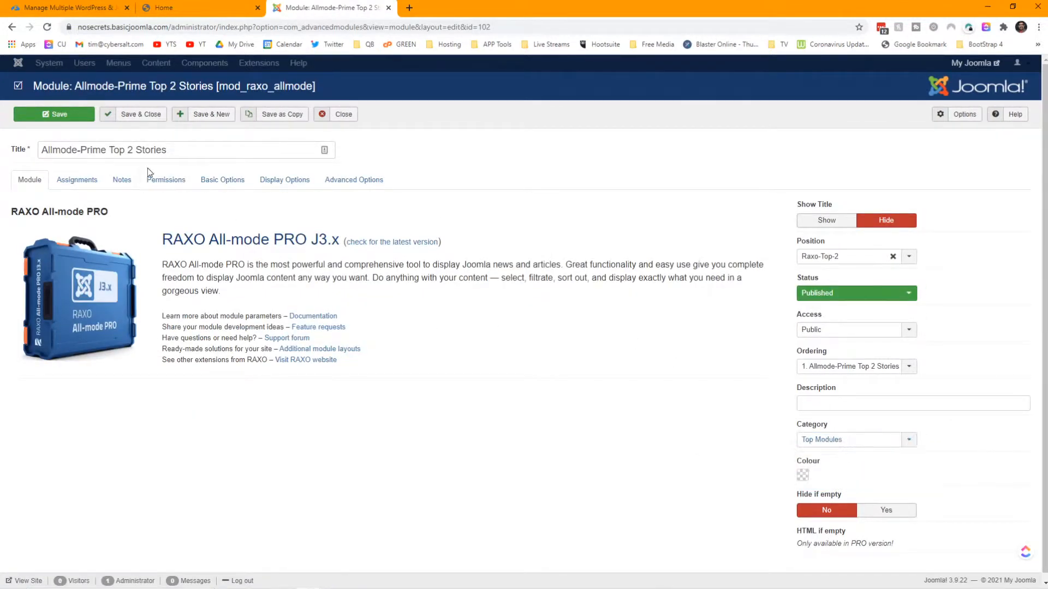
left_click(60, 115)
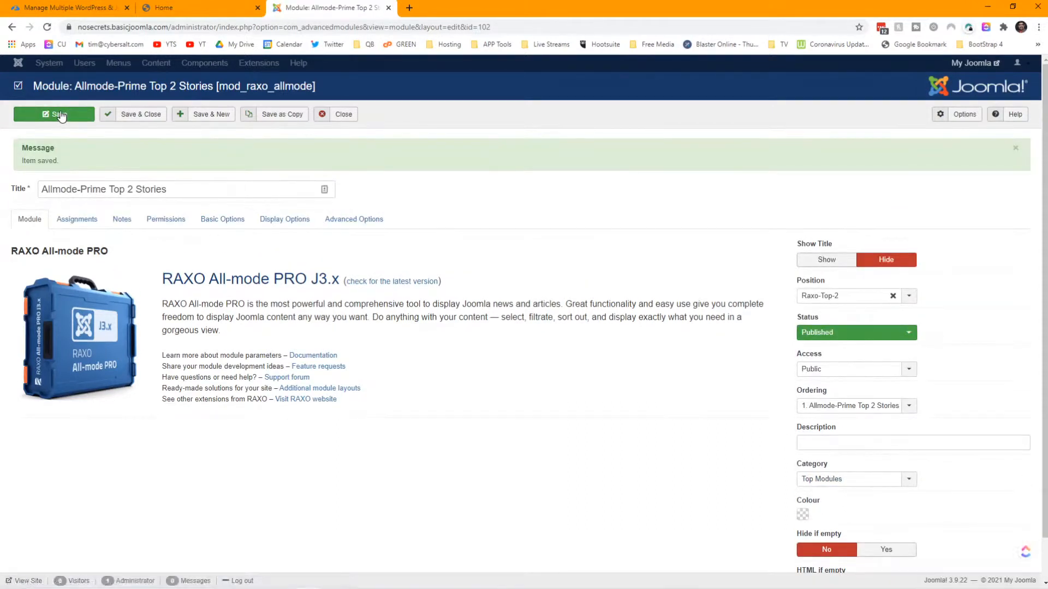
left_click(145, 114)
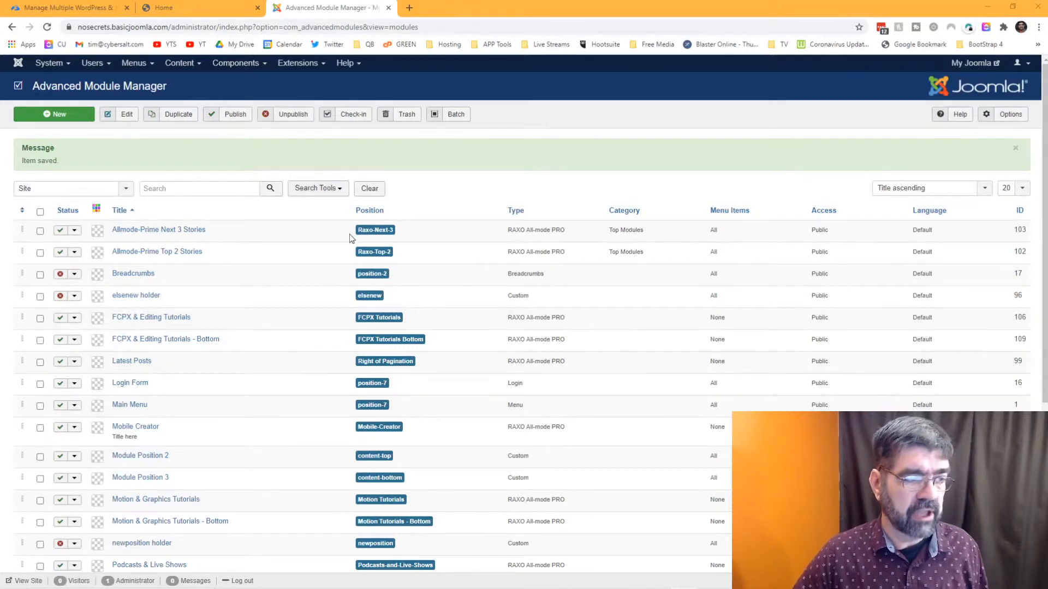
- Filter the module list by the Top Modules category
left_click(335, 195)
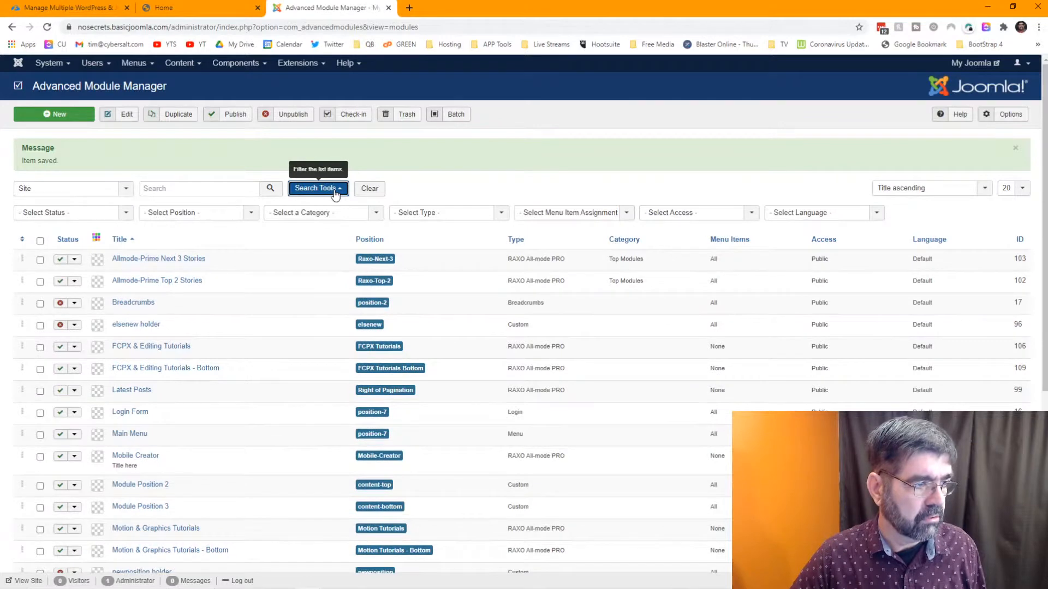
left_click(341, 214)
left_click(321, 239)
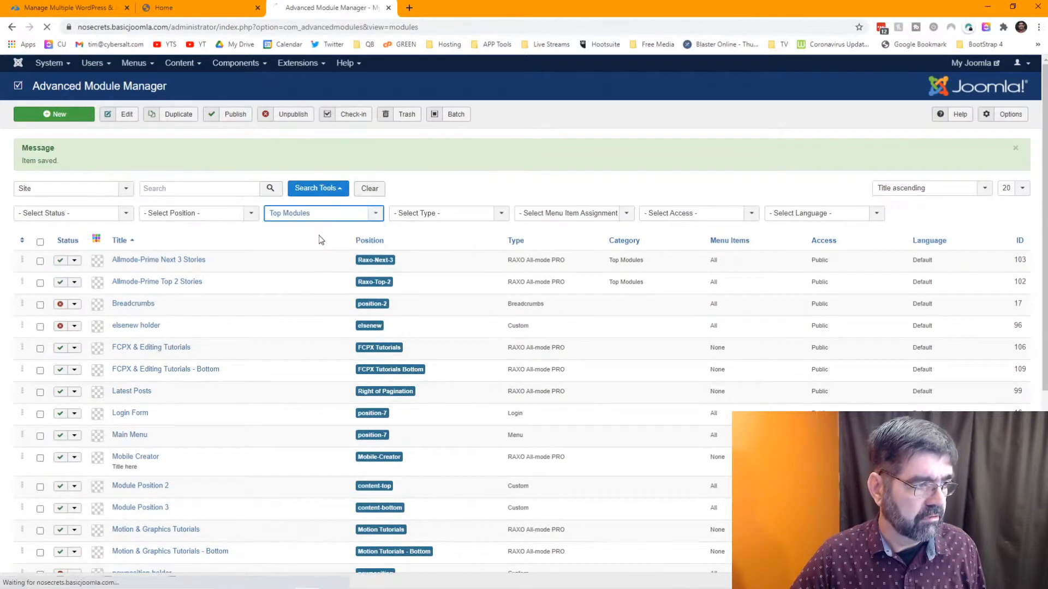